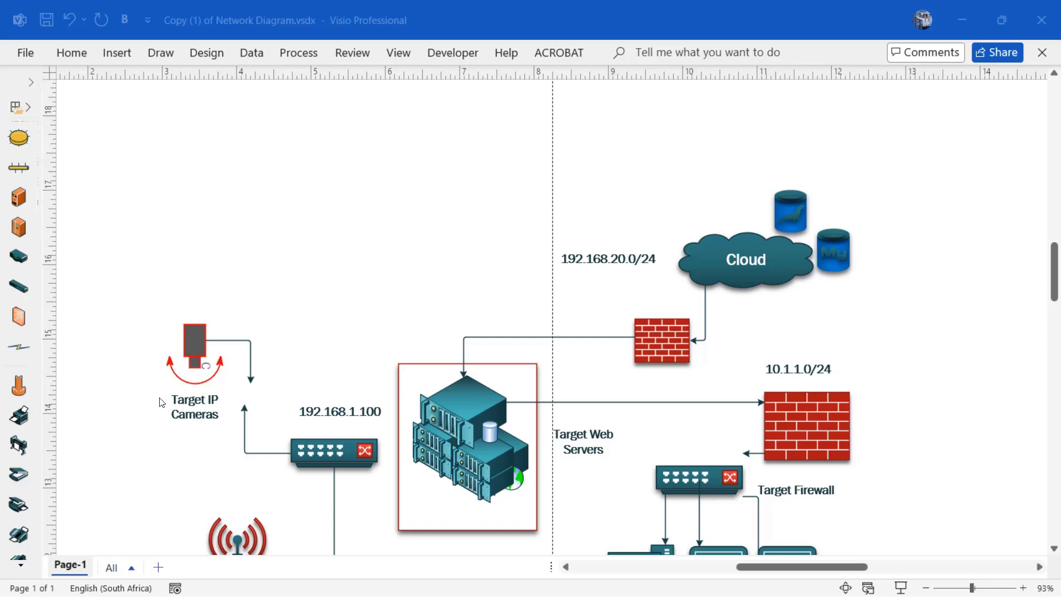
# Add a second blank page to the diagram, check the original Page-1, and return to Page-2
pyautogui.click(159, 570)
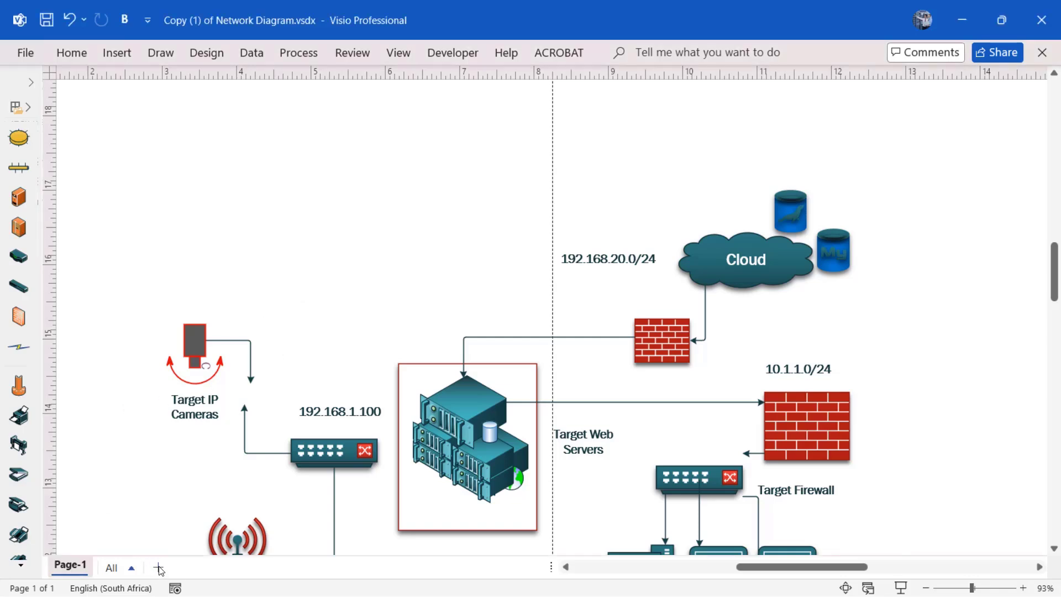
pyautogui.click(159, 568)
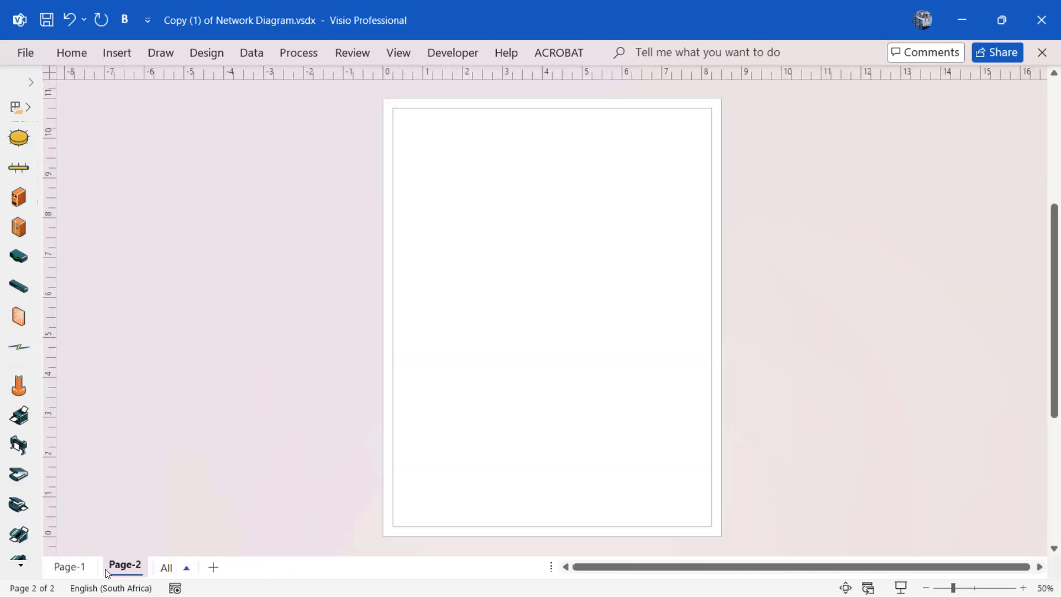
pyautogui.click(69, 572)
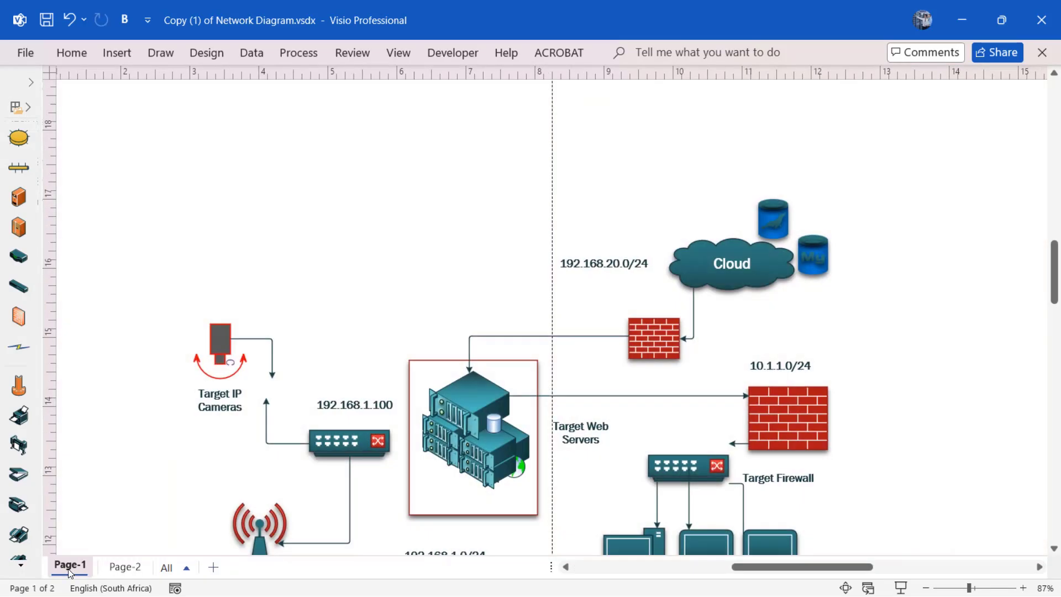
pyautogui.click(127, 573)
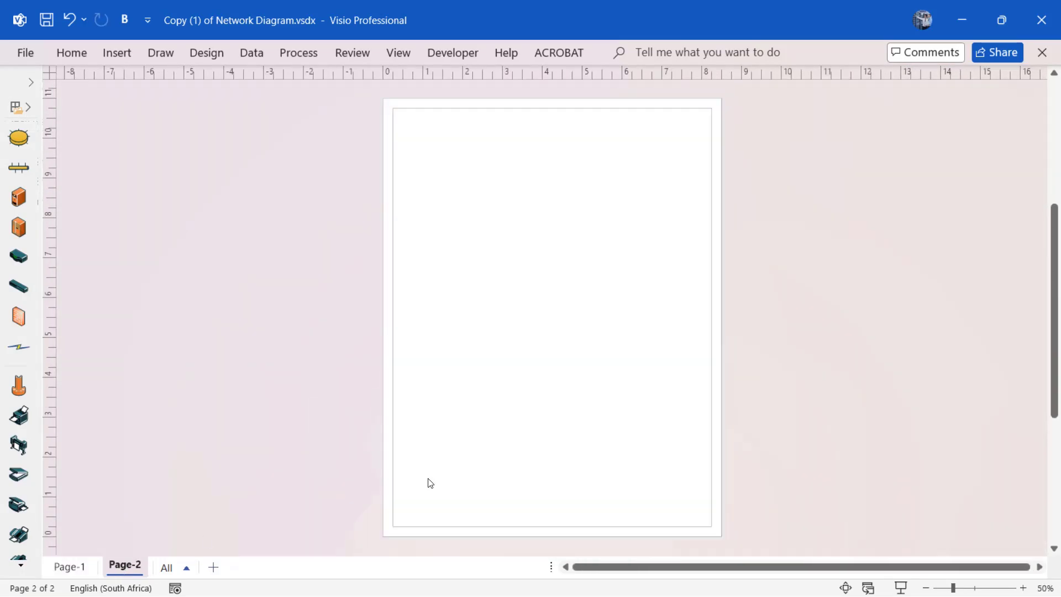
pyautogui.moveTo(1055, 273)
pyautogui.mouseDown()
pyautogui.moveTo(1055, 255)
pyautogui.moveTo(1053, 272)
pyautogui.mouseUp()
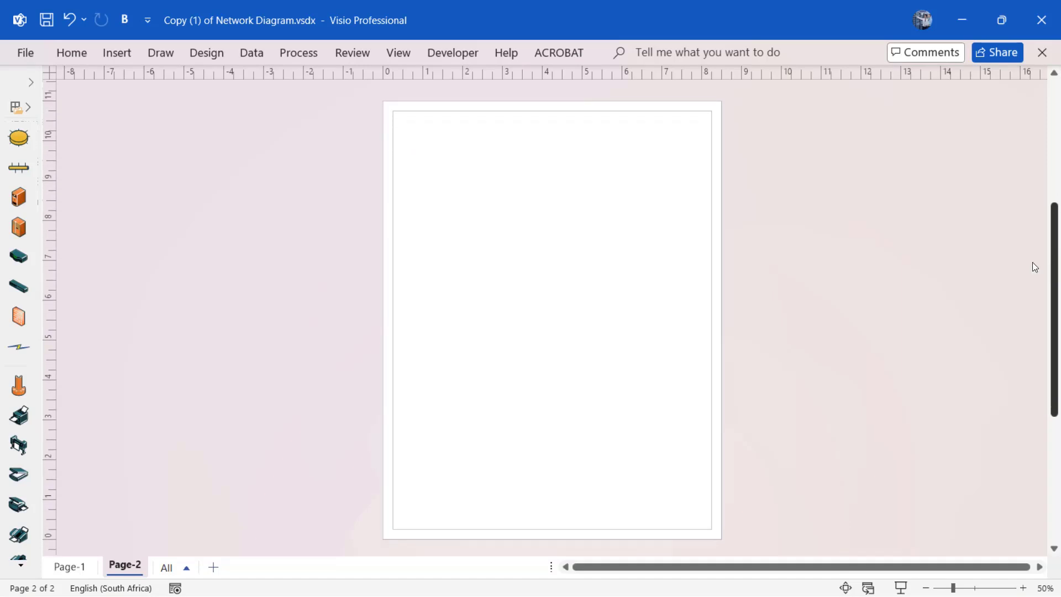
# Insert the picture "Image Jan 2026, 12_12_35 AM.png" from the Pictures folder onto Page-2 and inspect it up close
pyautogui.click(118, 53)
pyautogui.click(84, 105)
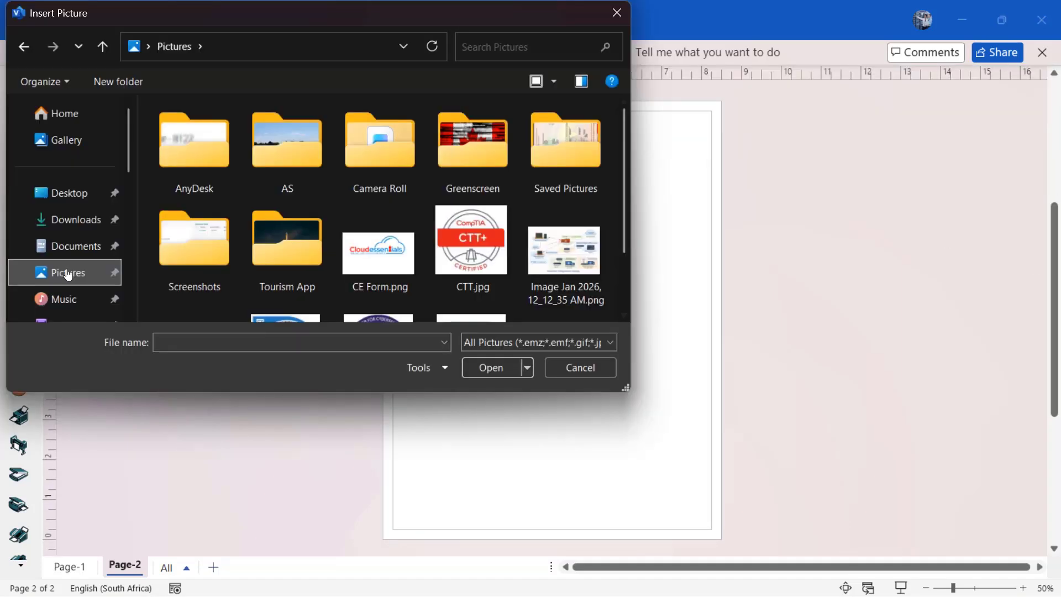
pyautogui.click(548, 271)
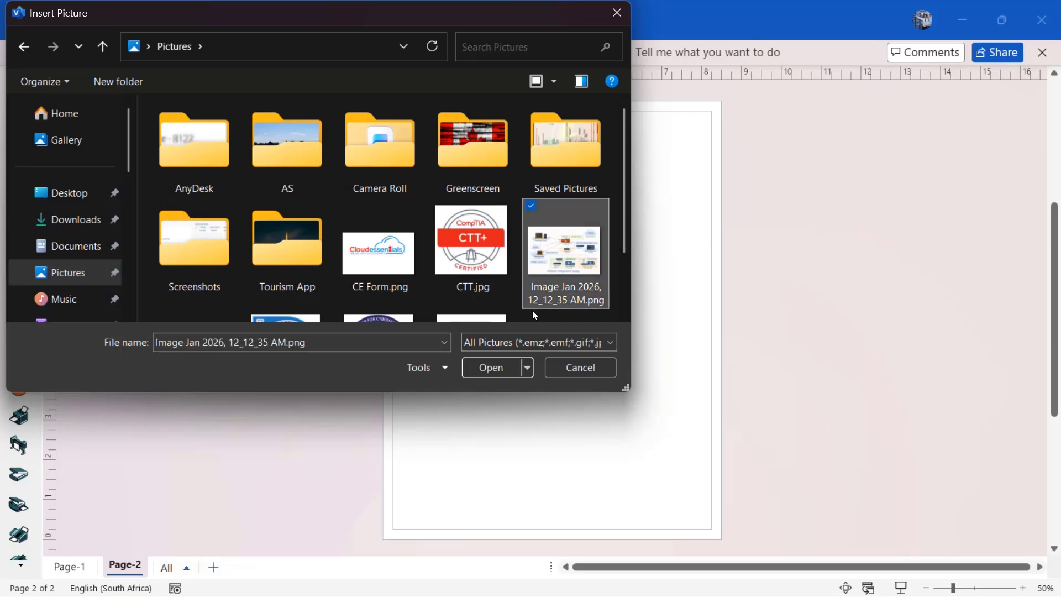
pyautogui.click(490, 371)
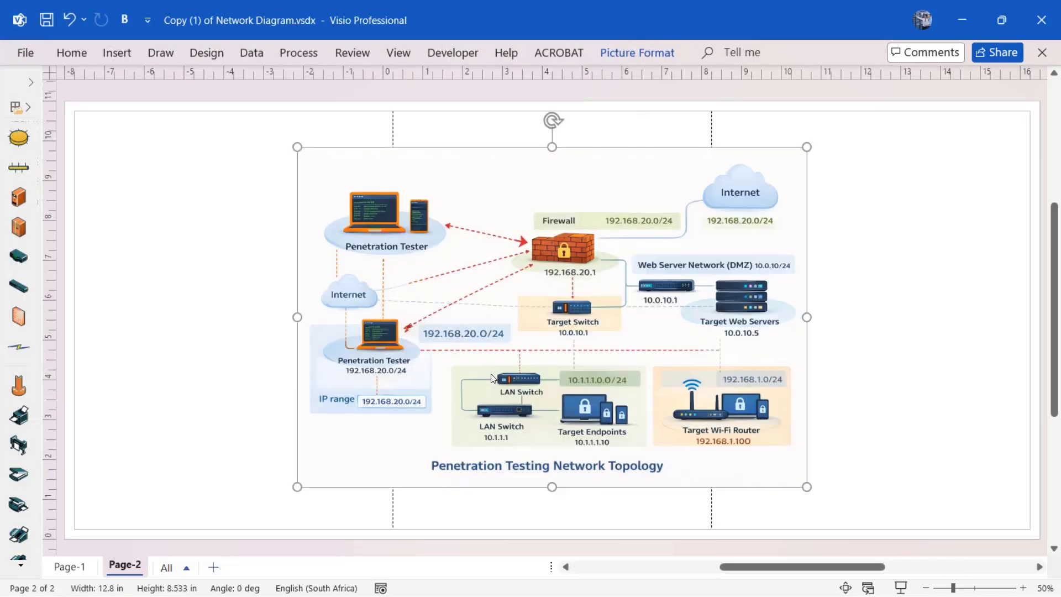
pyautogui.press('Escape')
pyautogui.scroll(2, 573, 270)
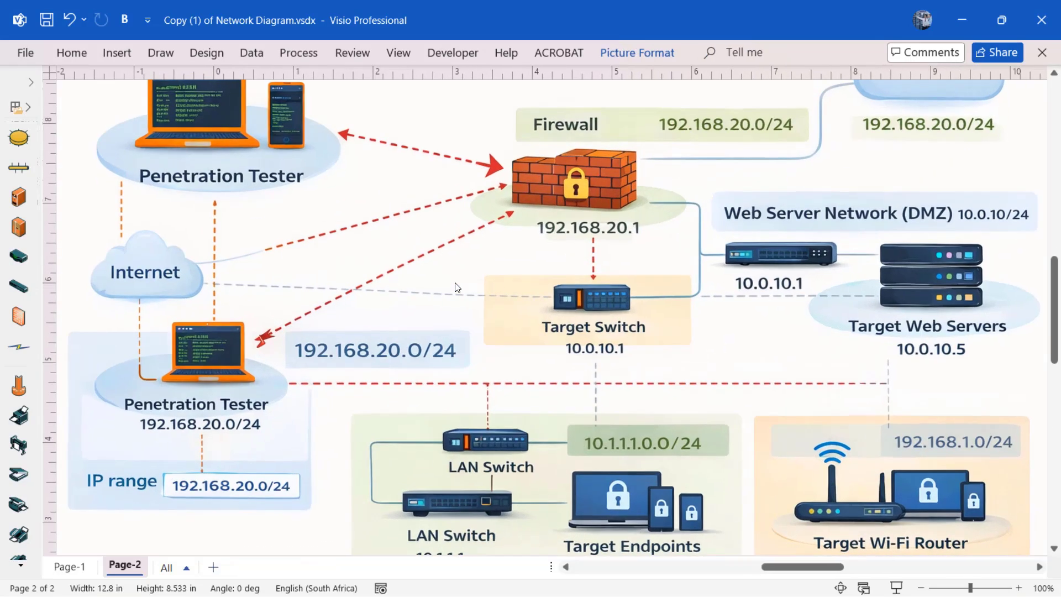
pyautogui.scroll(-2, 381, 279)
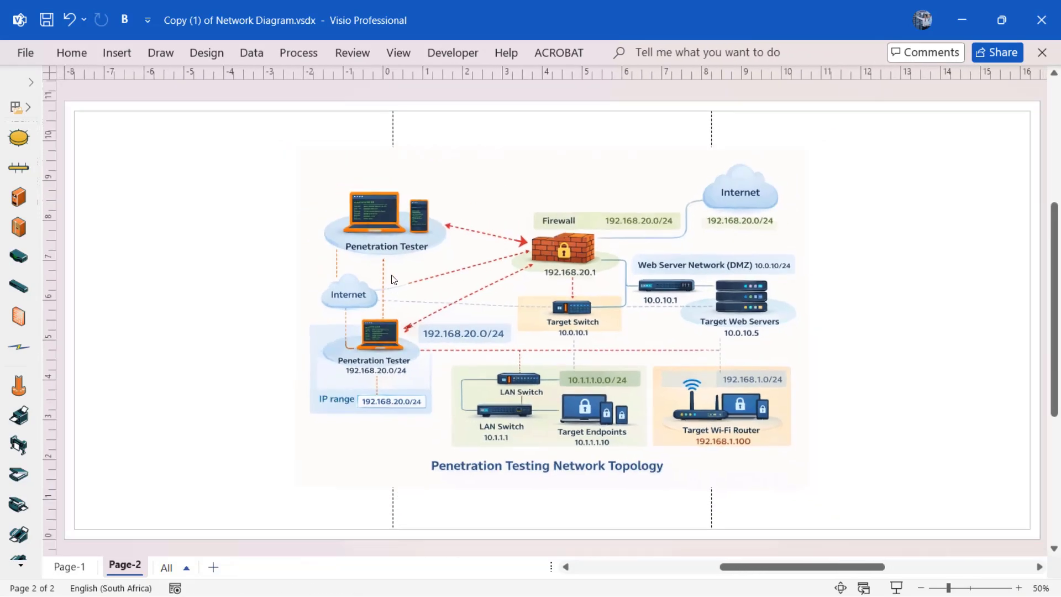
# Shrink the network topology picture to about 5.15 by 3.43 in and reposition it beyond the page edges so the auto-sized page extends
pyautogui.click(515, 318)
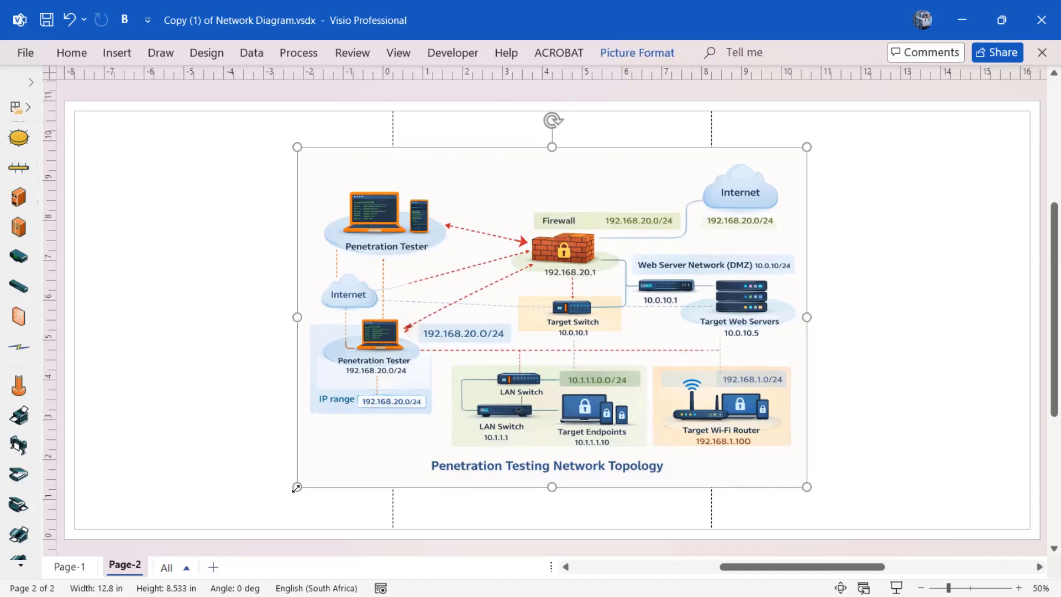
pyautogui.moveTo(296, 487); pyautogui.dragTo(601, 284)
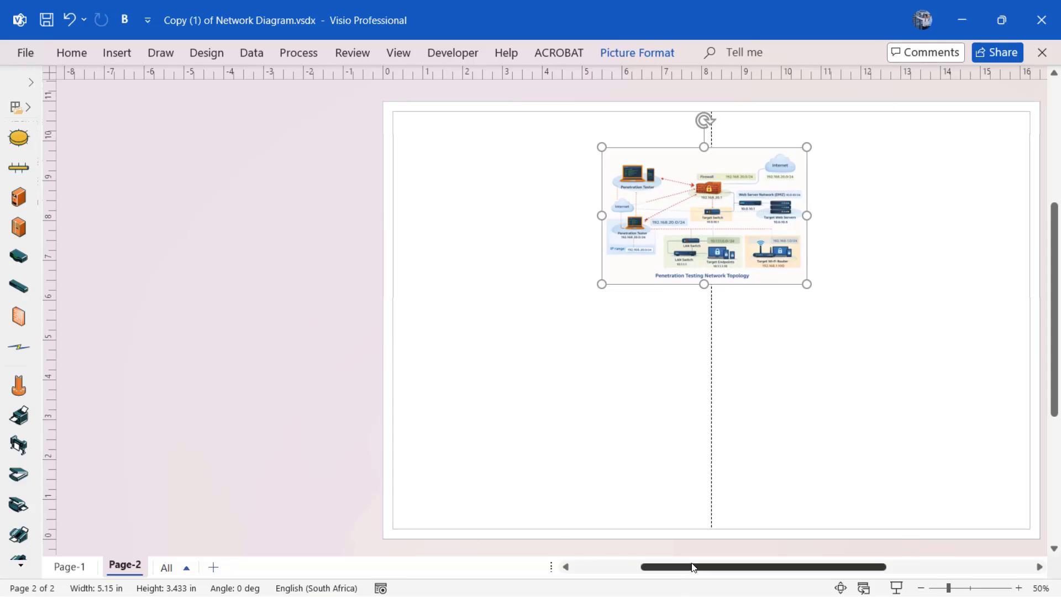
pyautogui.moveTo(694, 568); pyautogui.dragTo(740, 564)
pyautogui.moveTo(740, 565); pyautogui.dragTo(777, 564)
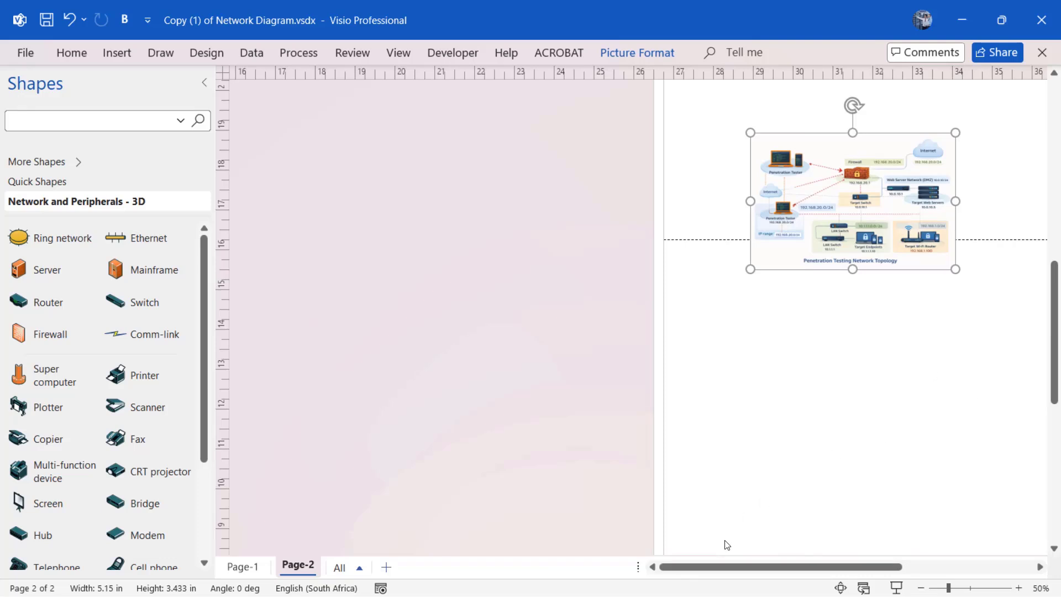
pyautogui.moveTo(718, 566); pyautogui.dragTo(727, 566)
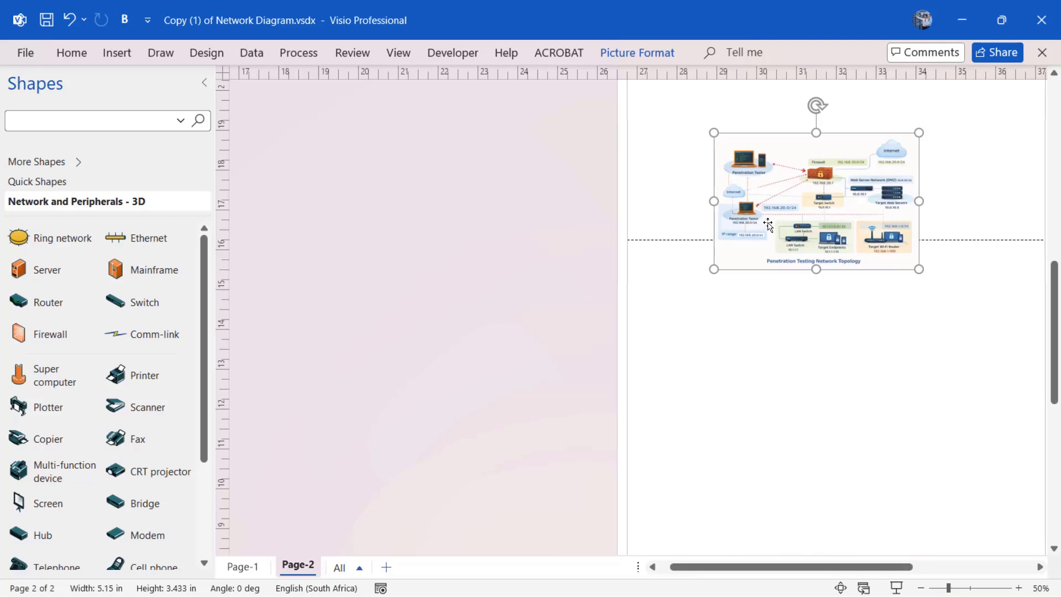
pyautogui.moveTo(768, 222); pyautogui.dragTo(556, 200)
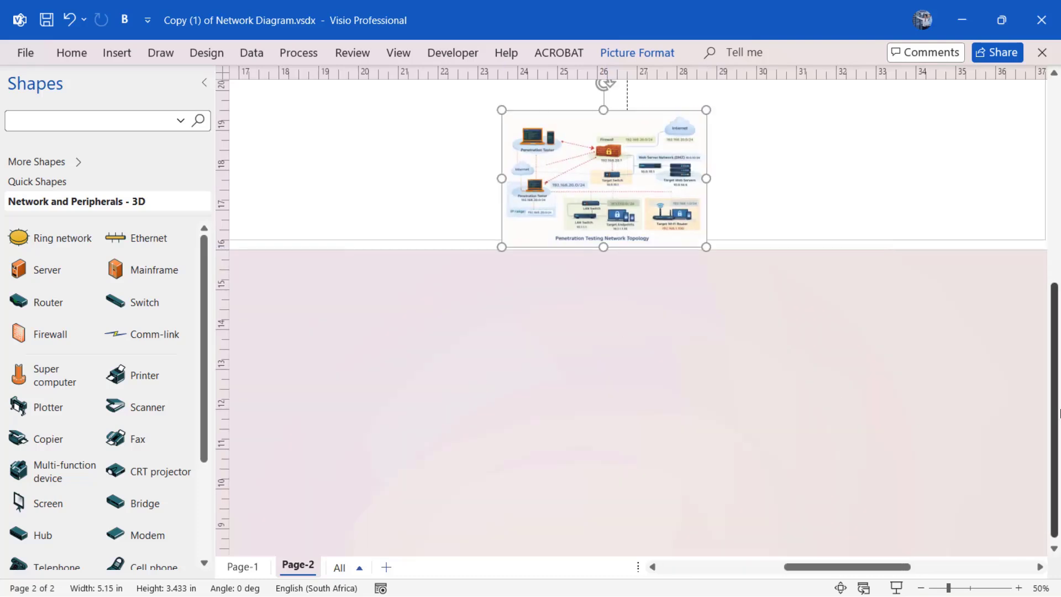
pyautogui.moveTo(1051, 401); pyautogui.dragTo(1051, 258)
pyautogui.click(205, 83)
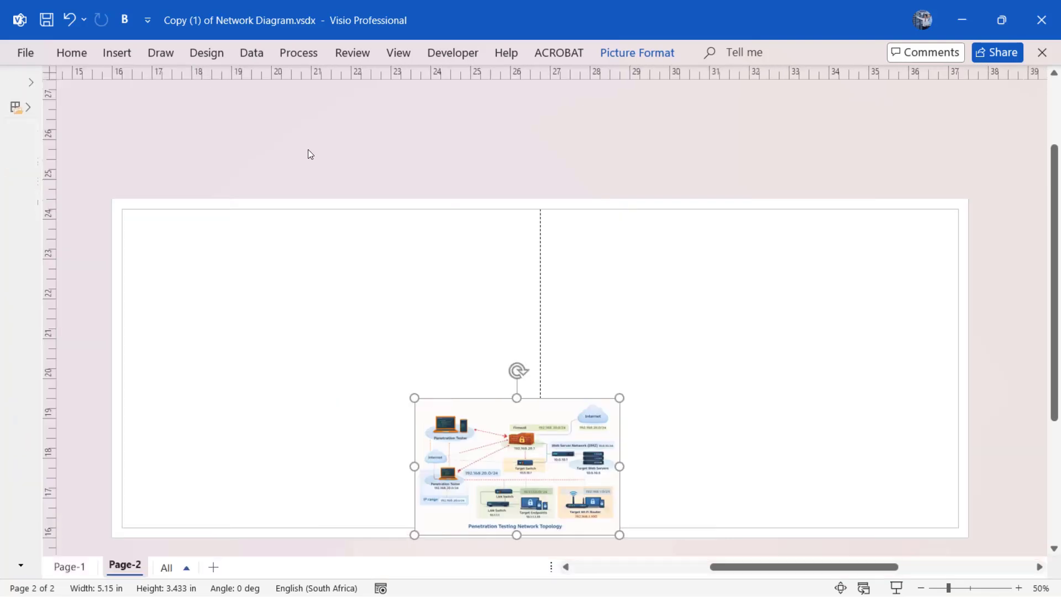
pyautogui.moveTo(488, 438); pyautogui.dragTo(435, 148)
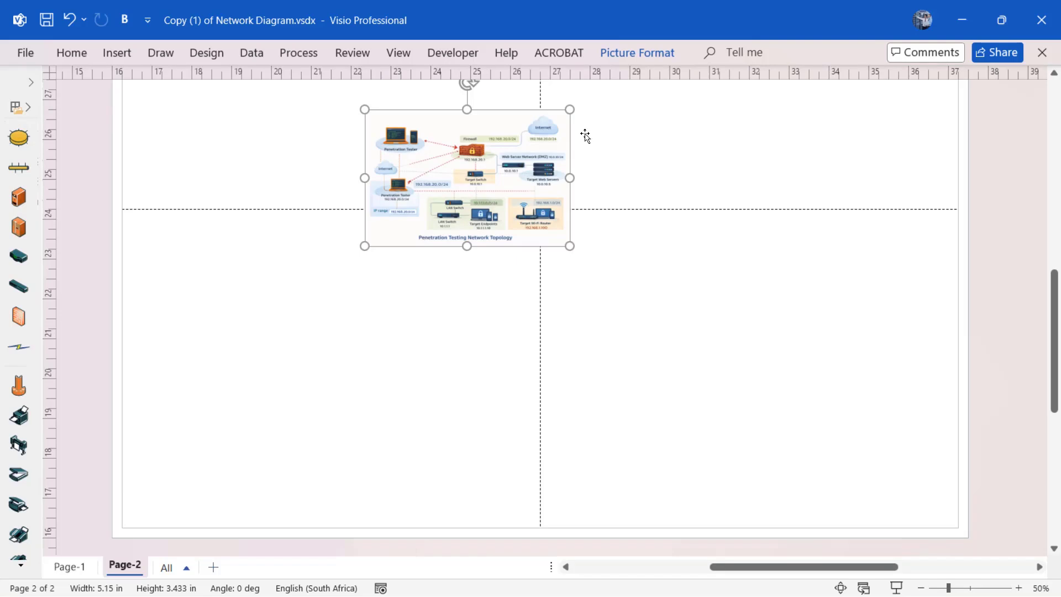
pyautogui.moveTo(1055, 323); pyautogui.dragTo(1055, 244)
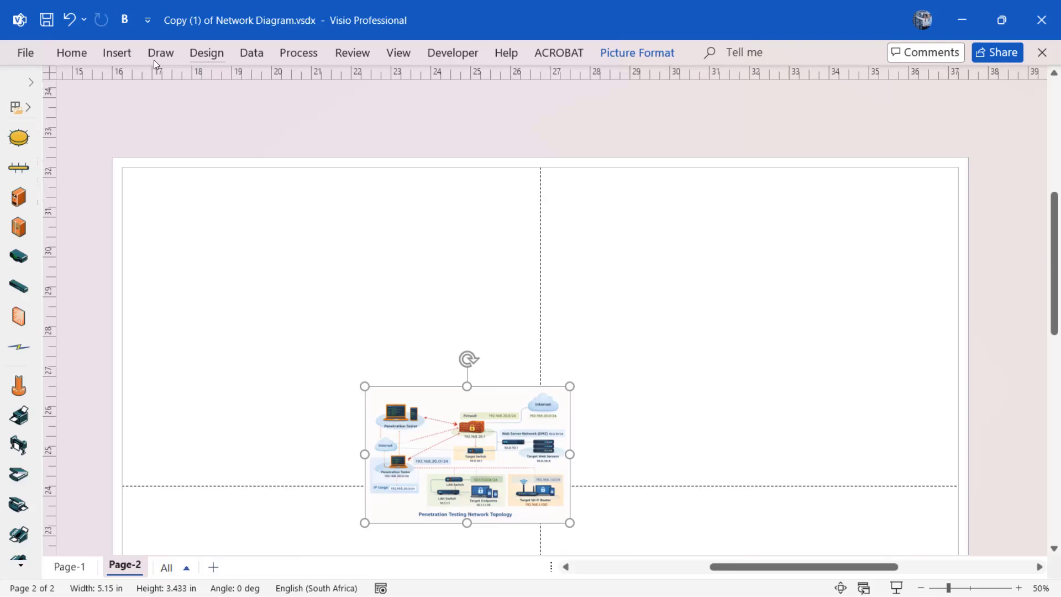
# Set the orientation of Page-2 to portrait
pyautogui.click(207, 53)
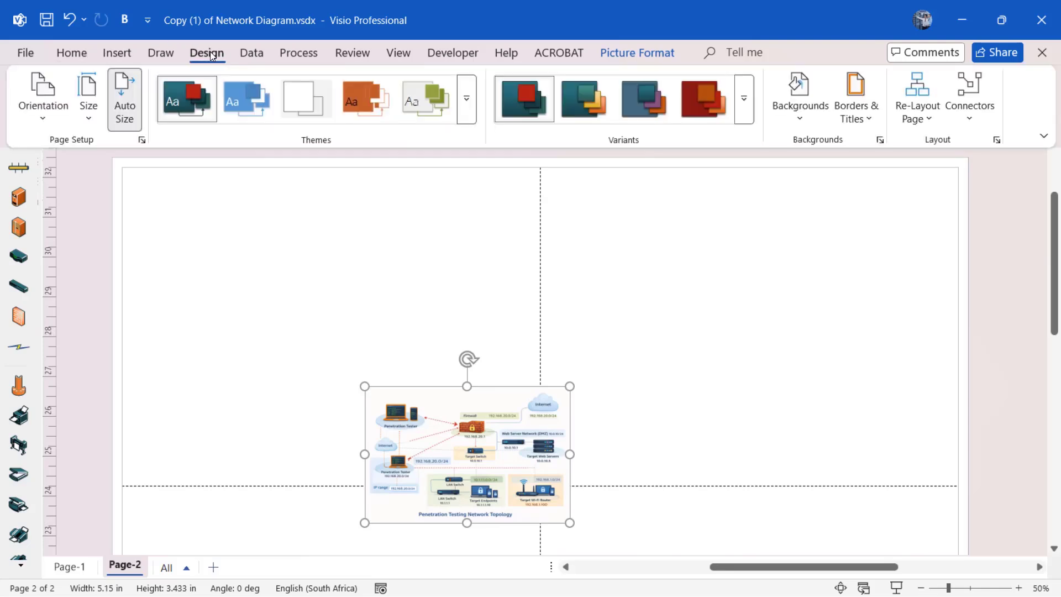
pyautogui.click(41, 125)
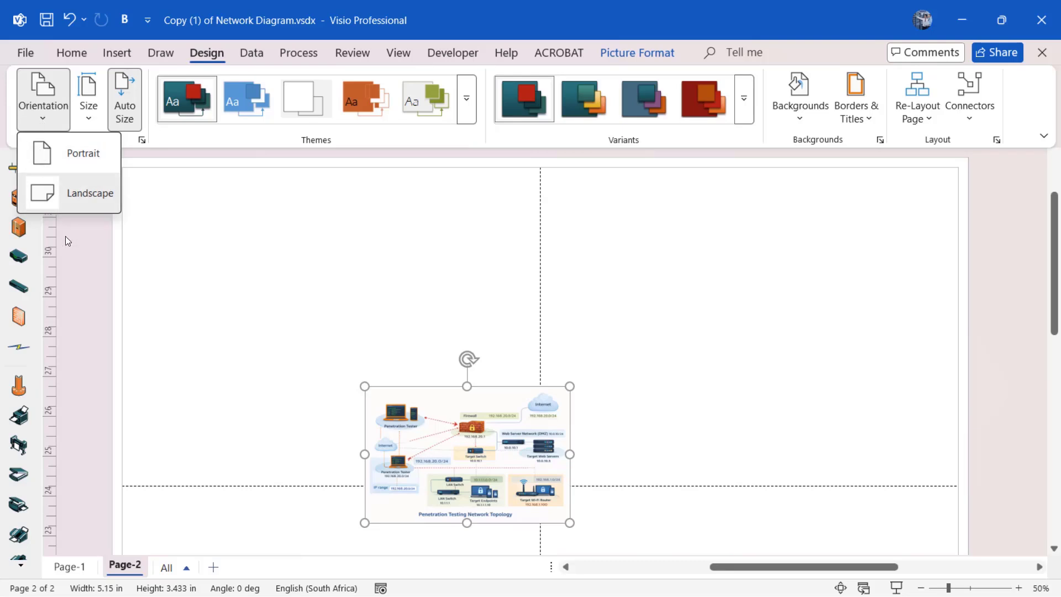
pyautogui.click(75, 161)
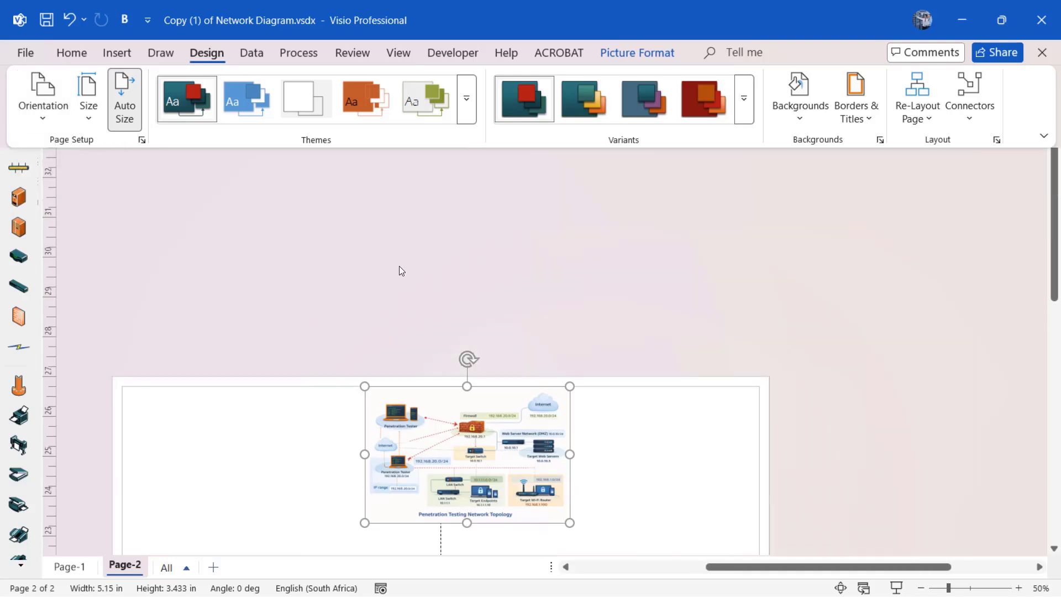
# Set the orientation of Page-2 to landscape and fit the whole page in the window
pyautogui.click(45, 121)
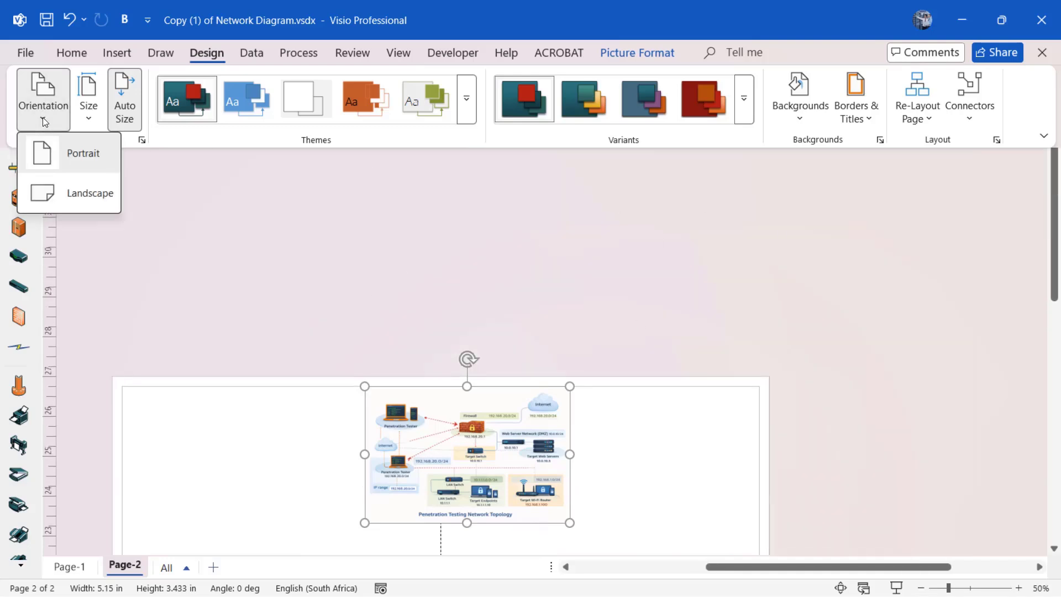
pyautogui.click(56, 192)
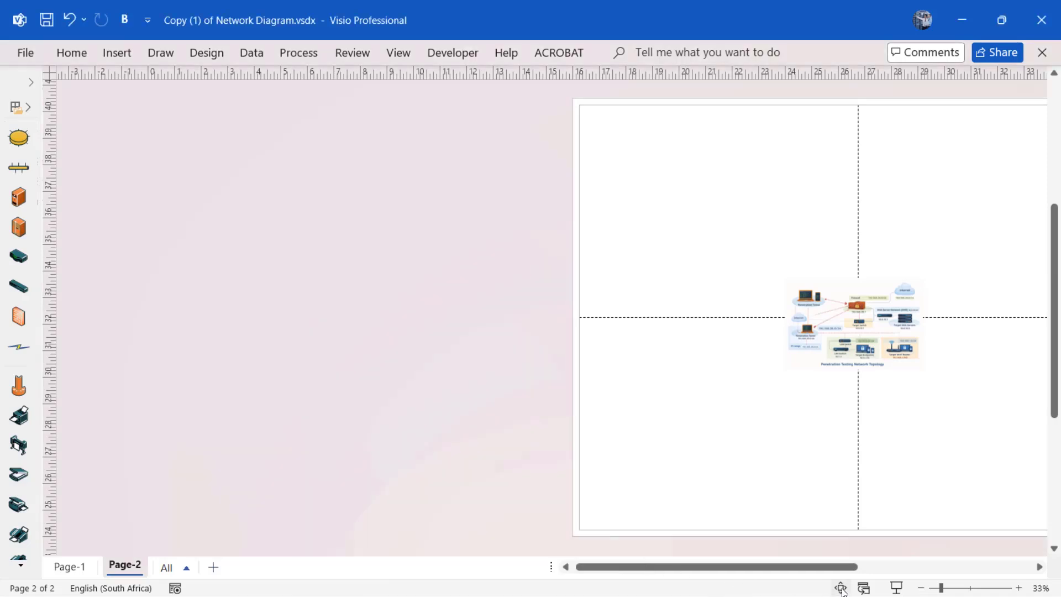
pyautogui.click(840, 588)
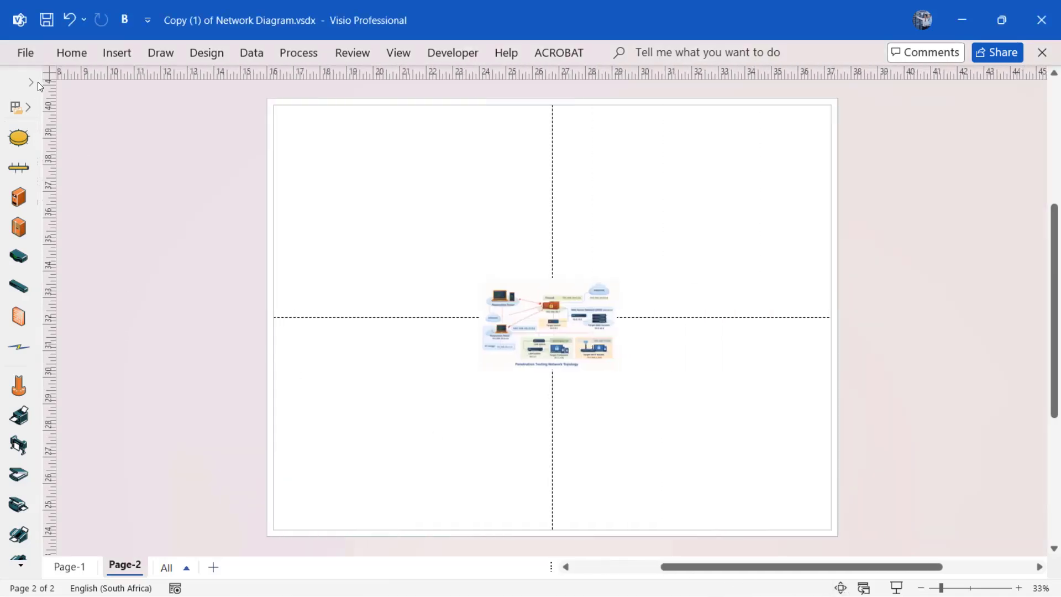
# Search the shapes for "laptop" and place two Laptop shapes from Computers and Monitors side by side in the page's lower-left quarter
pyautogui.click(31, 83)
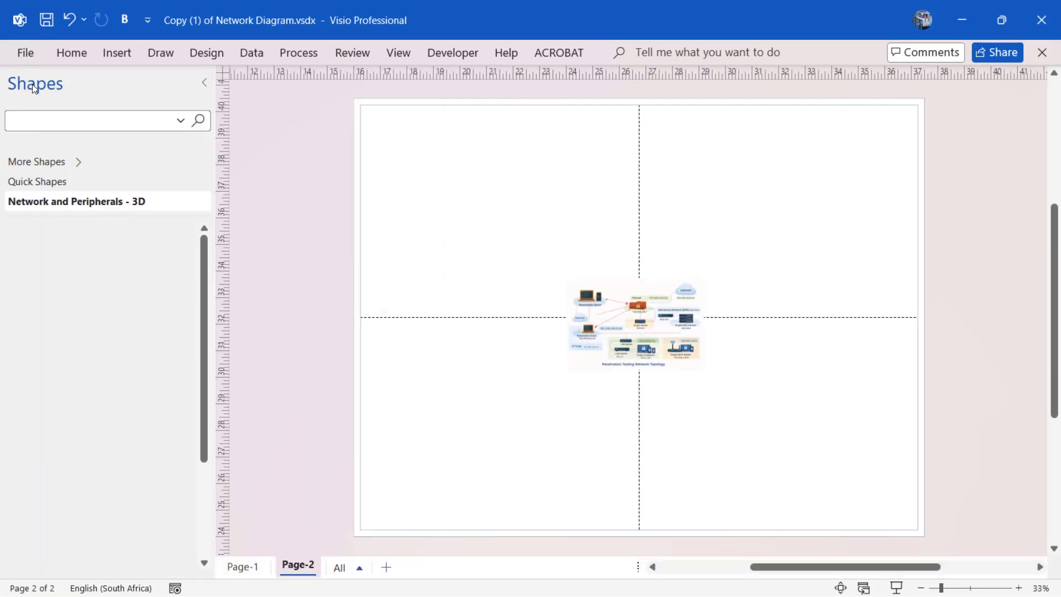
pyautogui.click(54, 121)
pyautogui.write('lap')
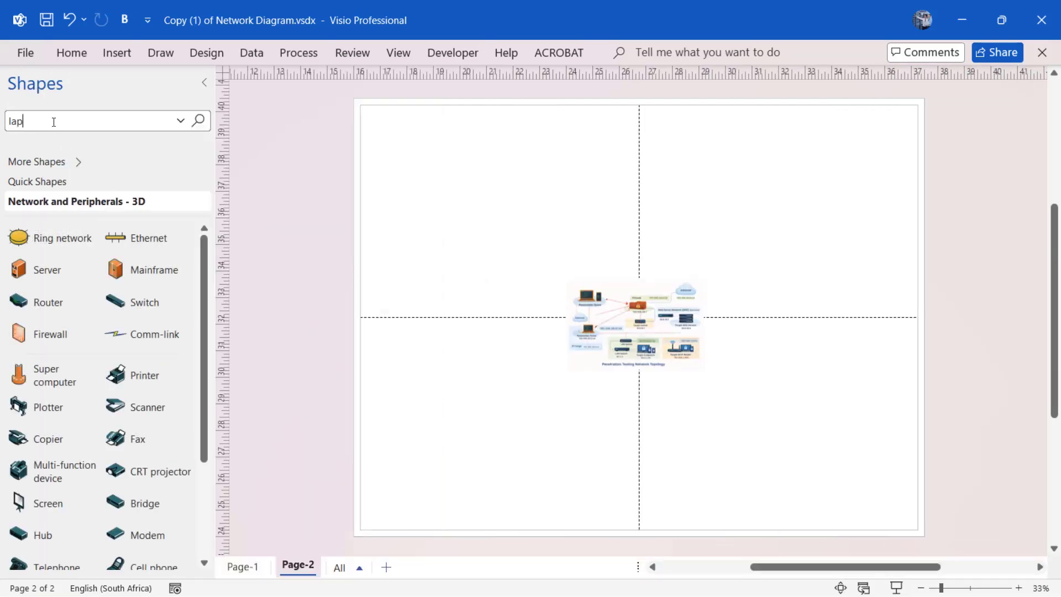
pyautogui.write('top')
pyautogui.press('Return')
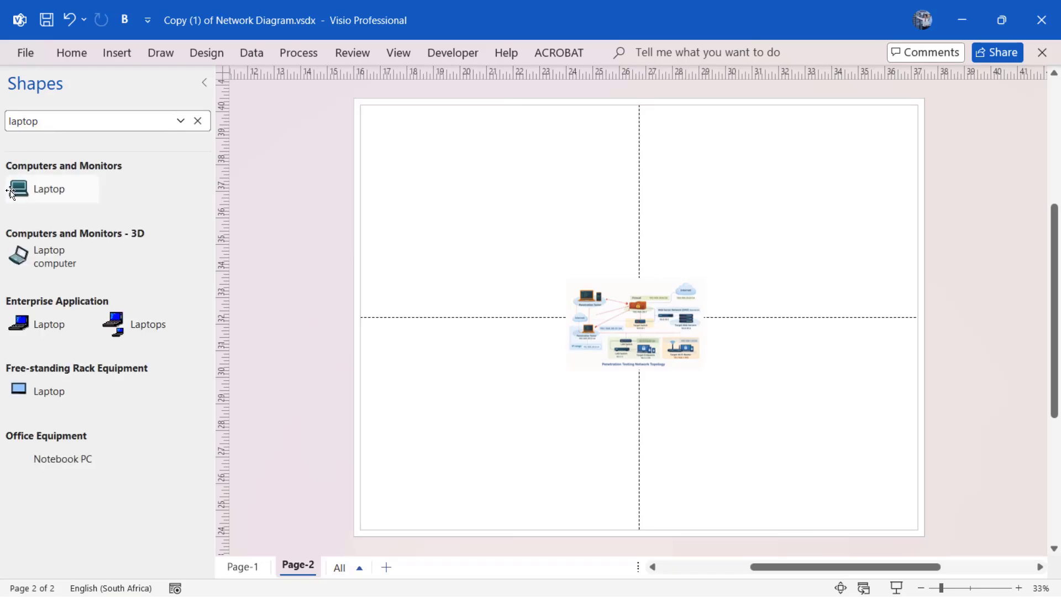
pyautogui.moveTo(18, 188); pyautogui.dragTo(459, 393)
pyautogui.moveTo(36, 196); pyautogui.dragTo(532, 397)
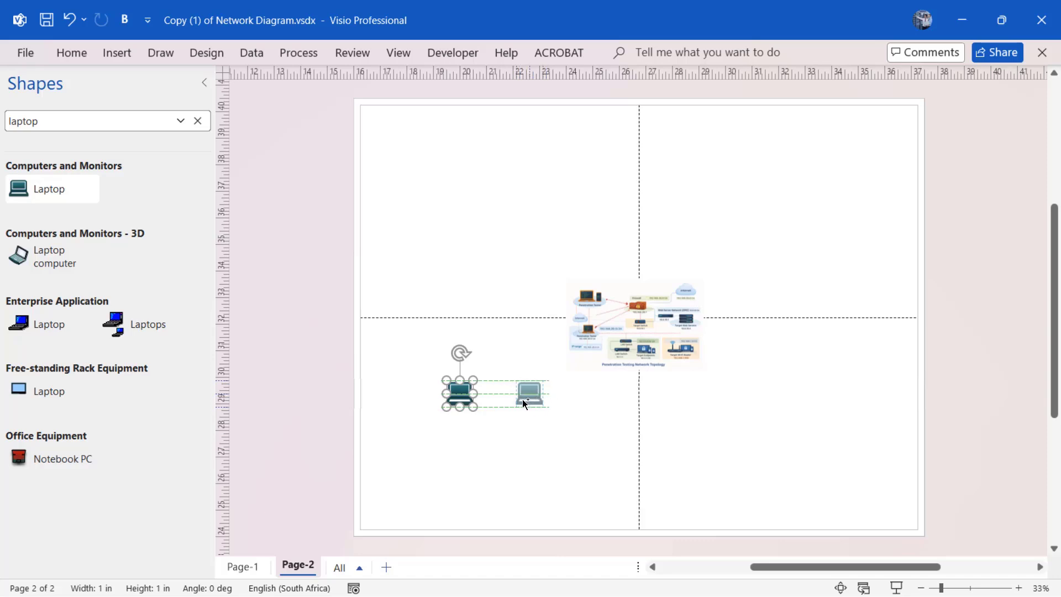
pyautogui.moveTo(522, 399)
pyautogui.mouseDown()
pyautogui.moveTo(499, 400)
pyautogui.moveTo(526, 397)
pyautogui.mouseUp()
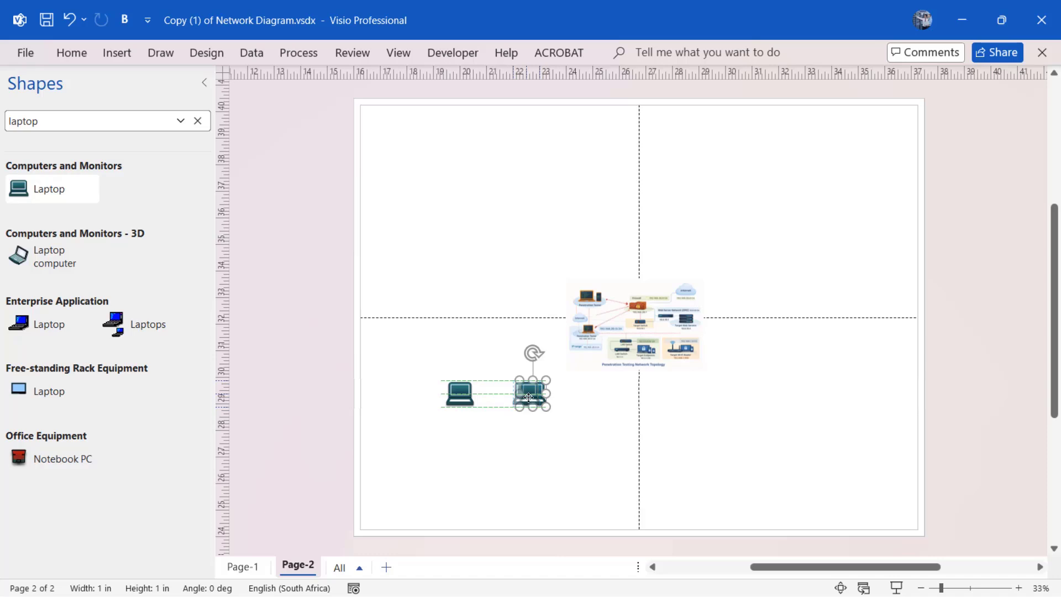
pyautogui.moveTo(528, 397); pyautogui.dragTo(535, 397)
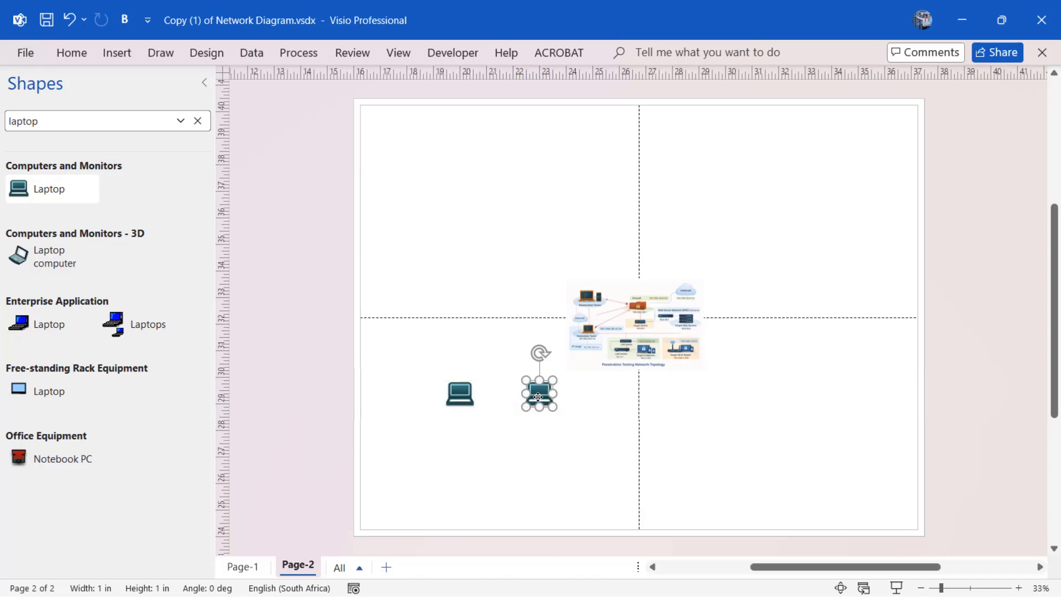
# Move both laptops further down the page and bring them closer together in one row
pyautogui.click(493, 433)
pyautogui.moveTo(459, 393); pyautogui.dragTo(460, 454)
pyautogui.moveTo(543, 402); pyautogui.dragTo(517, 464)
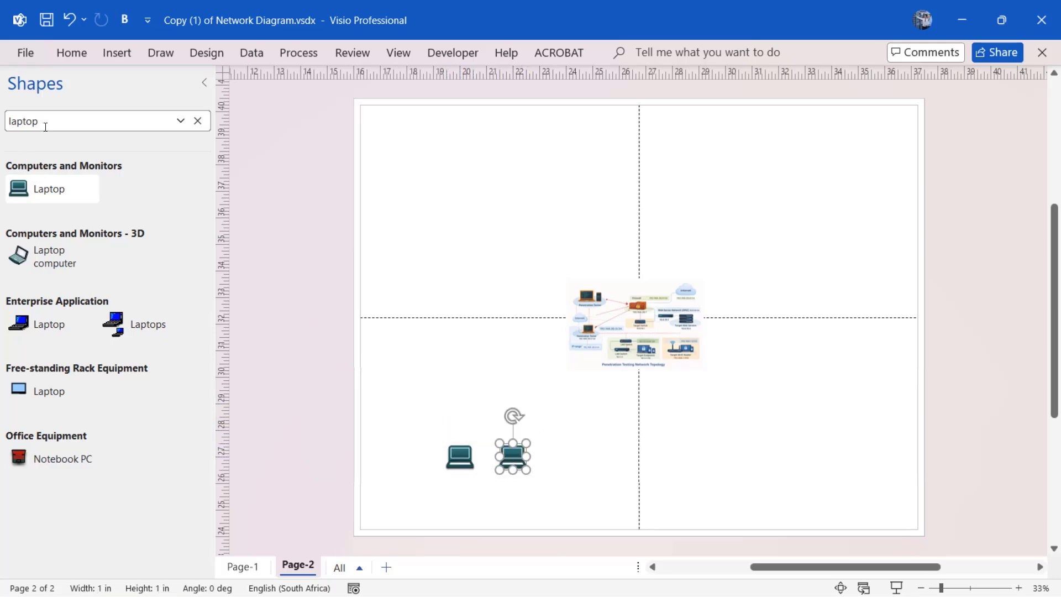
# Search the shapes for "server" and place three Server shapes from Network and Peripherals - 3D in a row above the laptops
pyautogui.doubleClick(21, 127)
pyautogui.write('server')
pyautogui.press('Return')
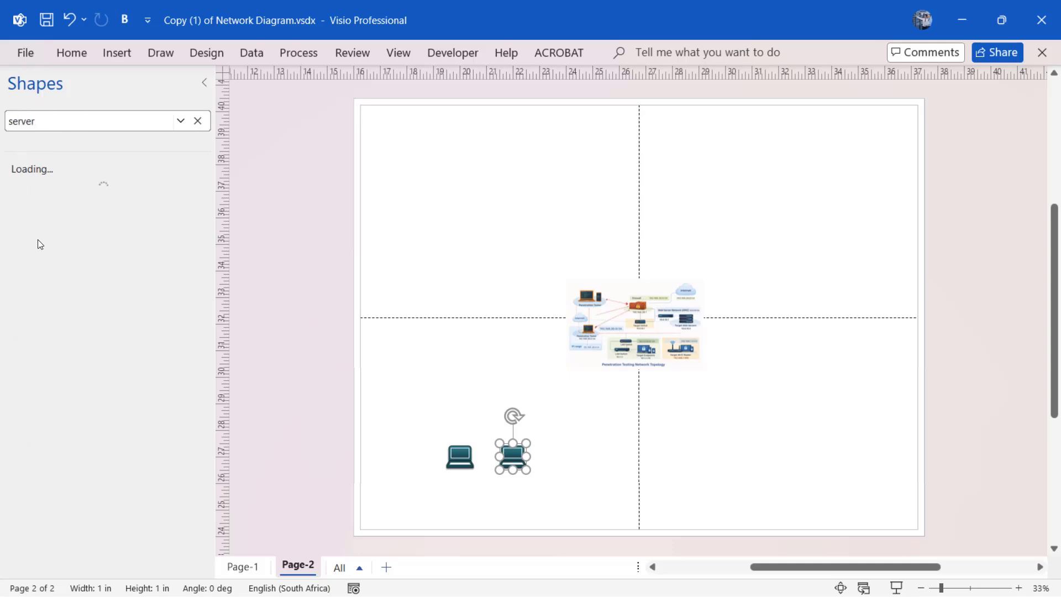
pyautogui.moveTo(22, 189); pyautogui.dragTo(423, 404)
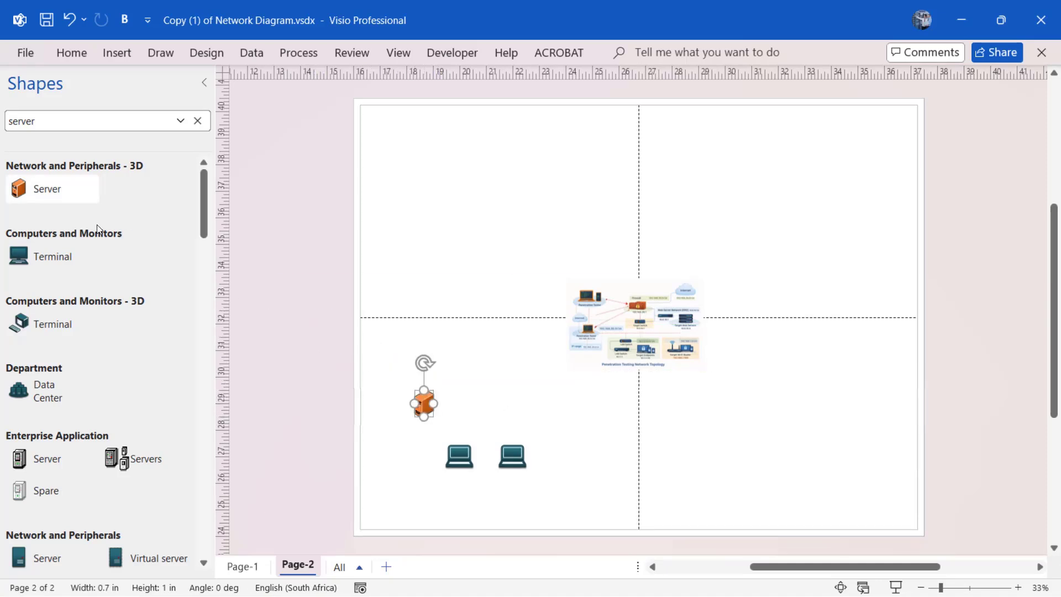
pyautogui.moveTo(35, 193); pyautogui.dragTo(449, 403)
pyautogui.moveTo(36, 185); pyautogui.dragTo(485, 403)
pyautogui.click(564, 426)
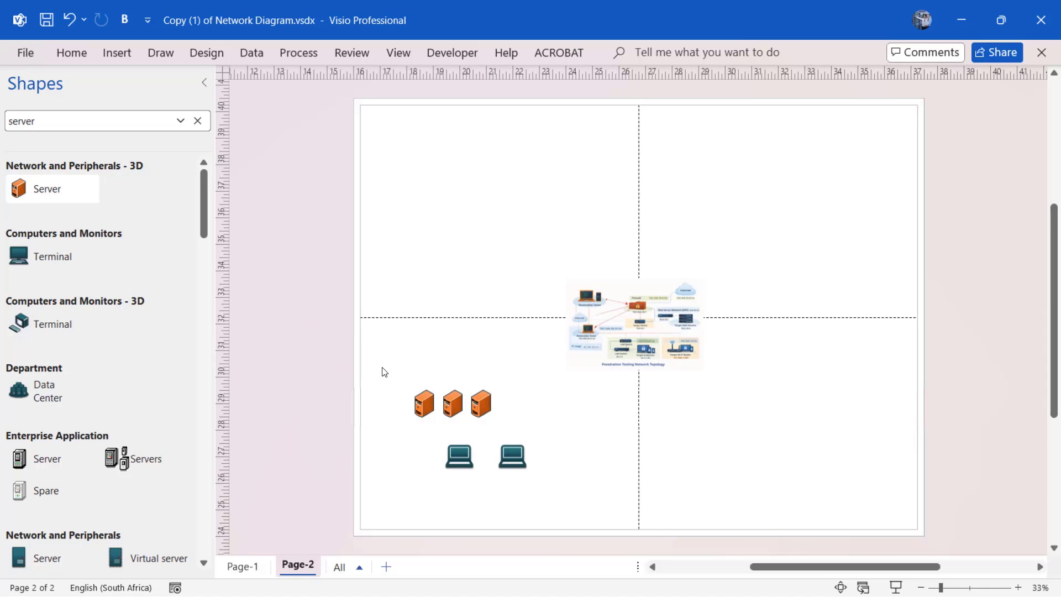
# Enlarge the three servers and two laptops together, and scale the topology picture up to about 11.125 by 7.417 in
pyautogui.moveTo(381, 371); pyautogui.dragTo(546, 490)
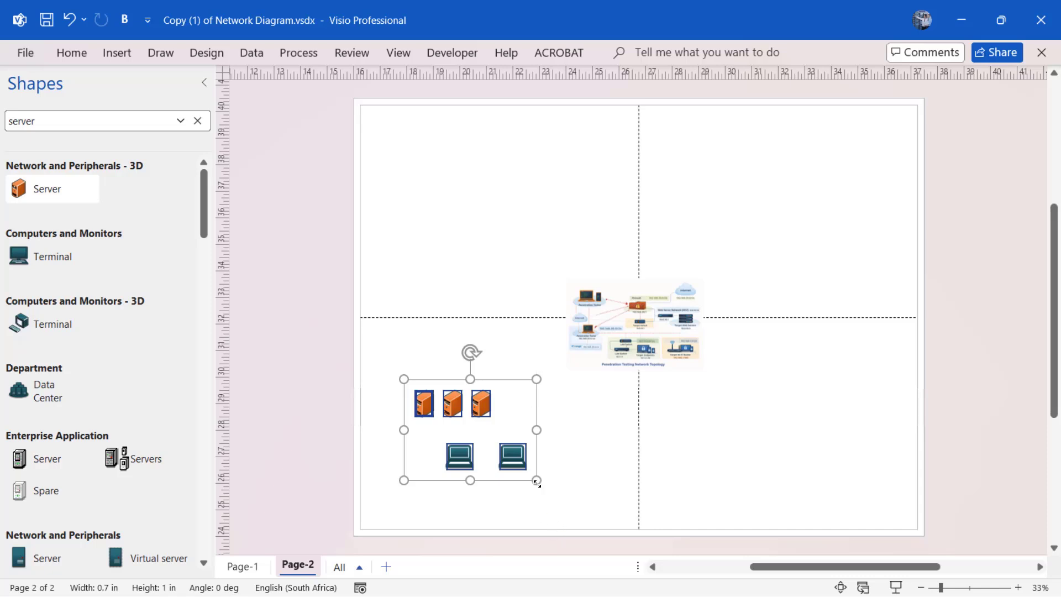
pyautogui.moveTo(536, 481); pyautogui.dragTo(575, 509)
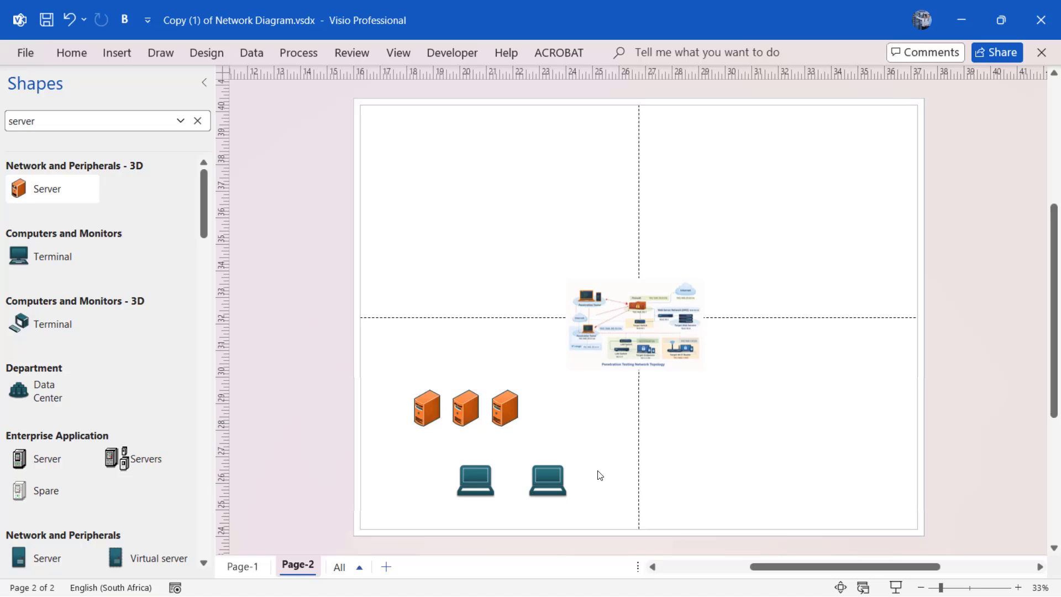
pyautogui.click(651, 318)
pyautogui.moveTo(702, 278); pyautogui.dragTo(812, 171)
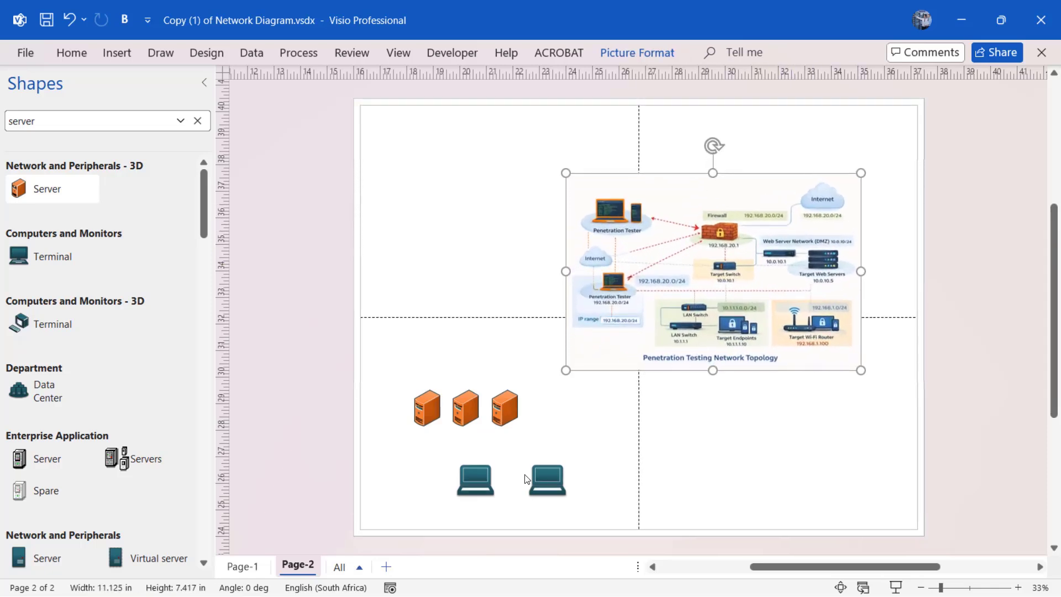